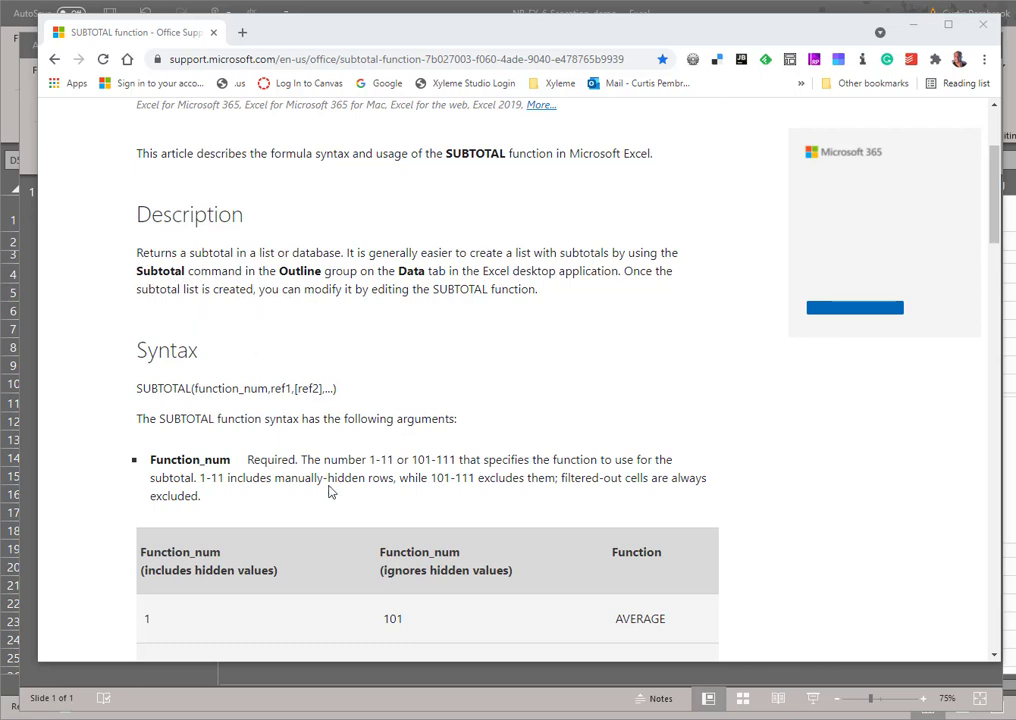
- Read the Function_num argument description and the function number table on the SUBTOTAL help page, including the AVERAGE entry
{"action": "scroll", "coordinate": [320, 488], "scroll_direction": "up", "scroll_amount": 1}
{"action": "scroll", "coordinate": [320, 488], "scroll_direction": "down", "scroll_amount": 1}
{"action": "scroll", "coordinate": [319, 483], "scroll_direction": "down", "scroll_amount": 1}
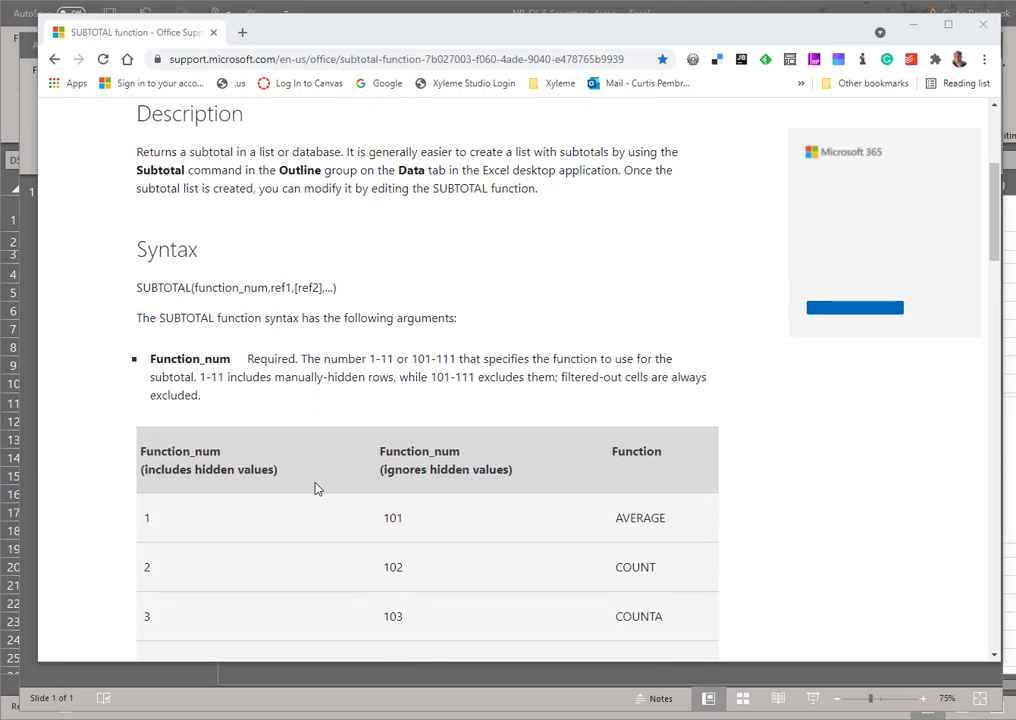
{"action": "scroll", "coordinate": [316, 488], "scroll_direction": "down", "scroll_amount": 1}
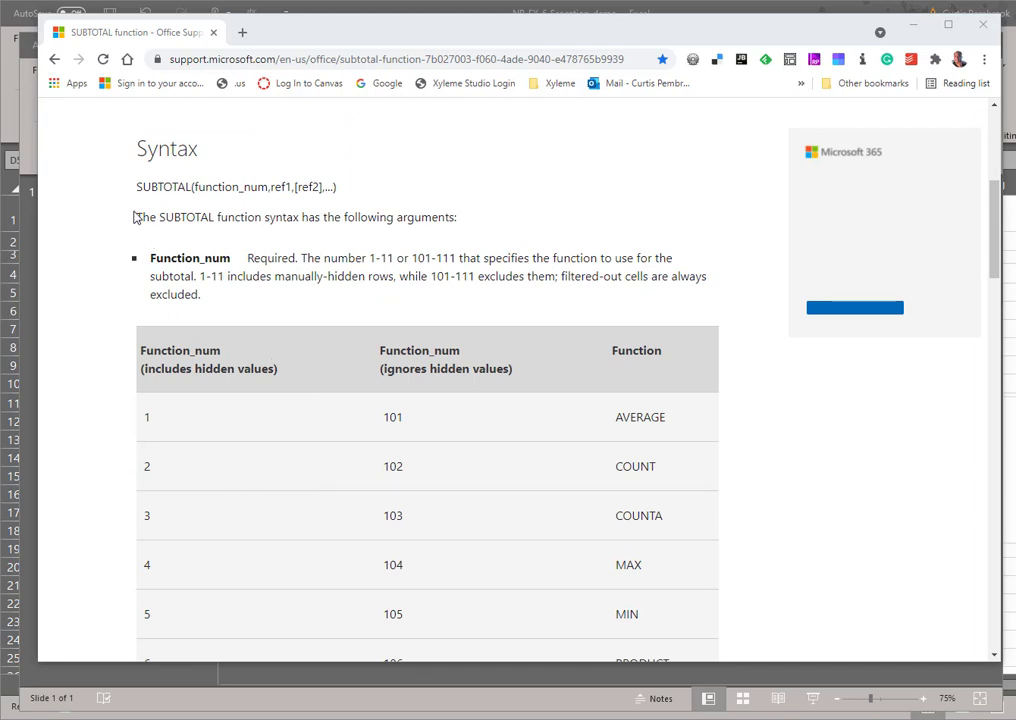
{"action": "scroll", "coordinate": [213, 414], "scroll_direction": "down", "scroll_amount": 1}
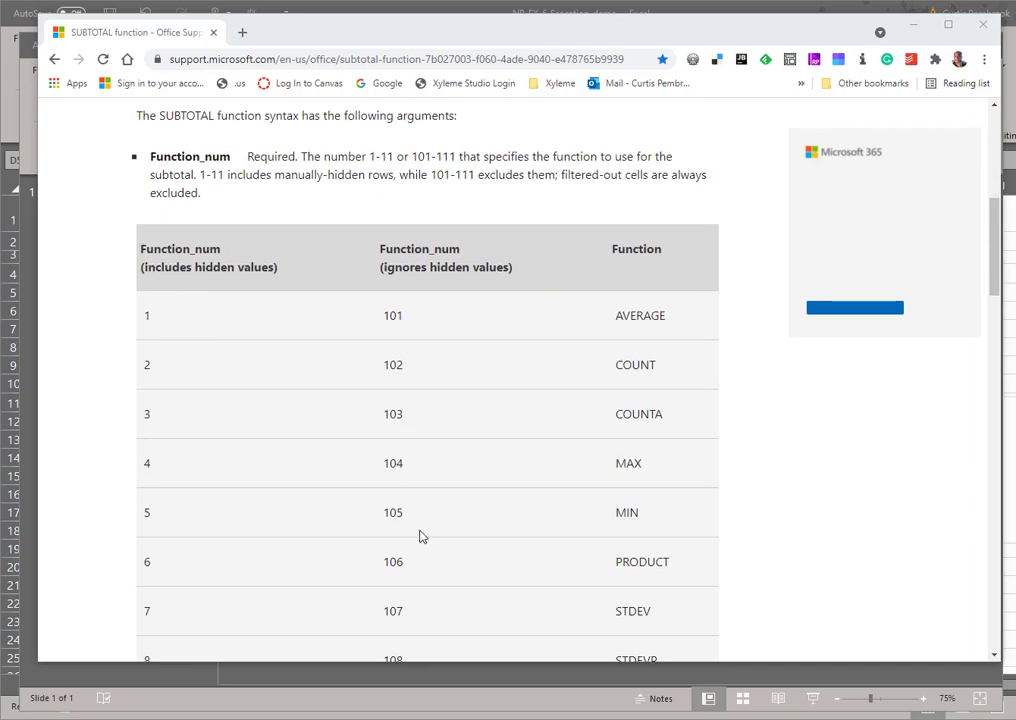
{"action": "scroll", "coordinate": [370, 433], "scroll_direction": "up", "scroll_amount": 1}
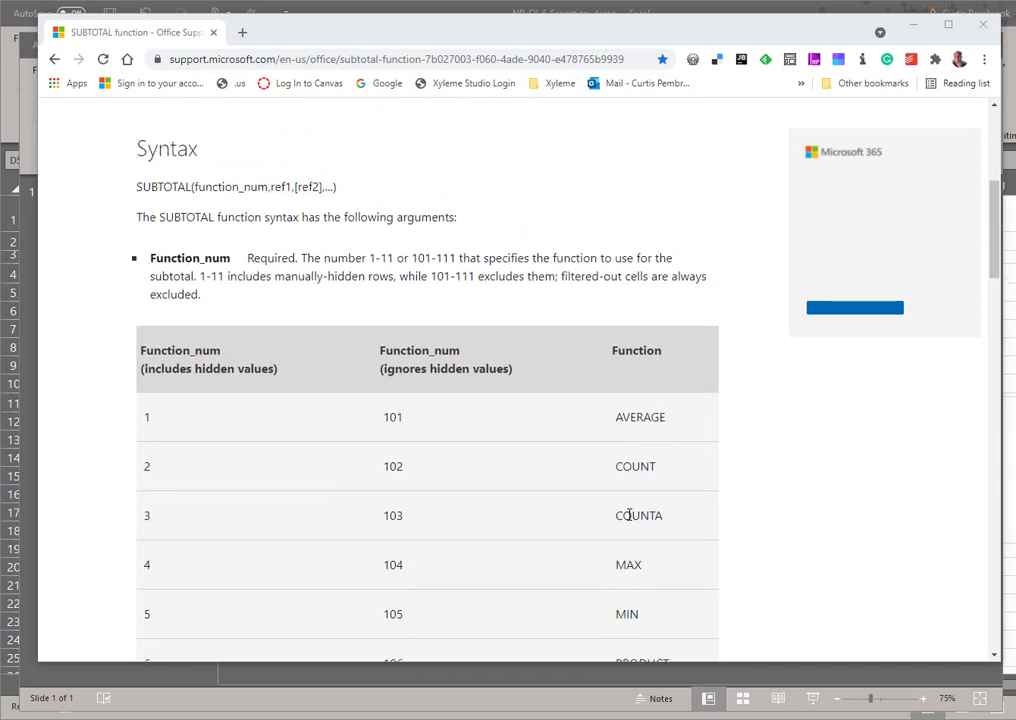
{"action": "scroll", "coordinate": [663, 481], "scroll_direction": "down", "scroll_amount": 1}
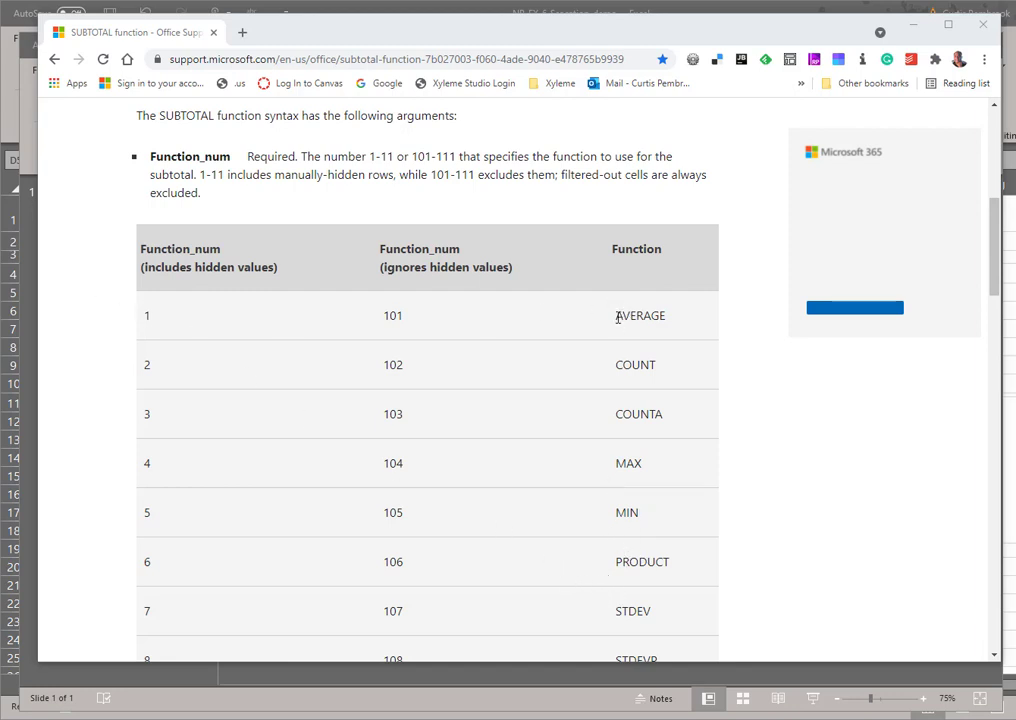
{"action": "left_click_drag", "start_coordinate": [616, 318], "coordinate": [670, 320]}
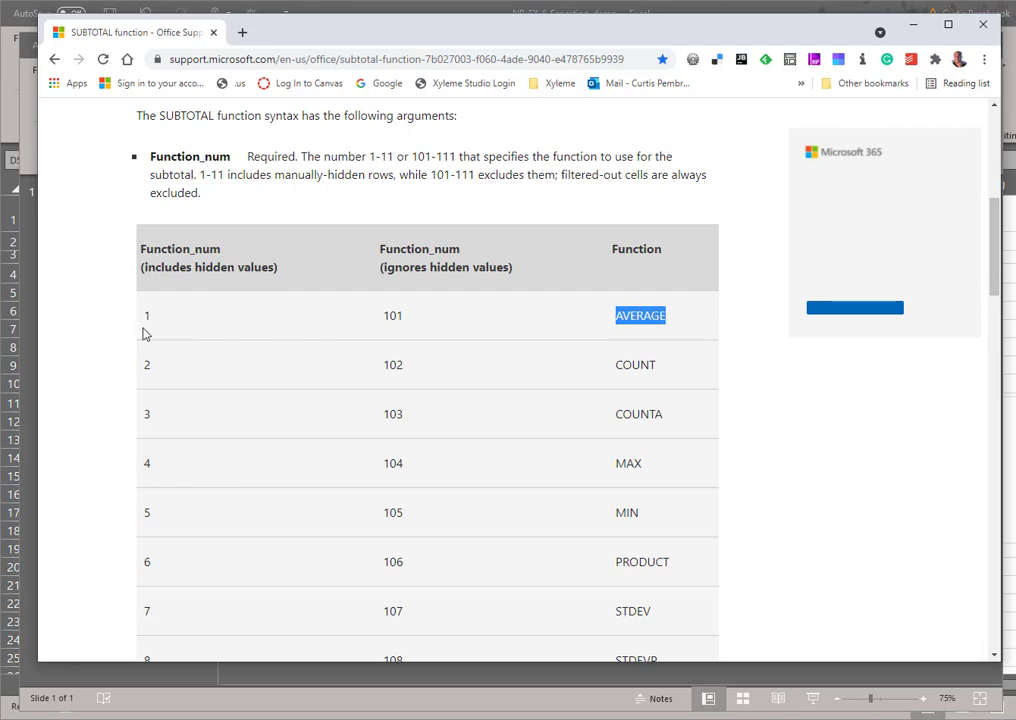
{"action": "left_click", "coordinate": [160, 355]}
{"action": "scroll", "coordinate": [165, 367], "scroll_direction": "down", "scroll_amount": 1}
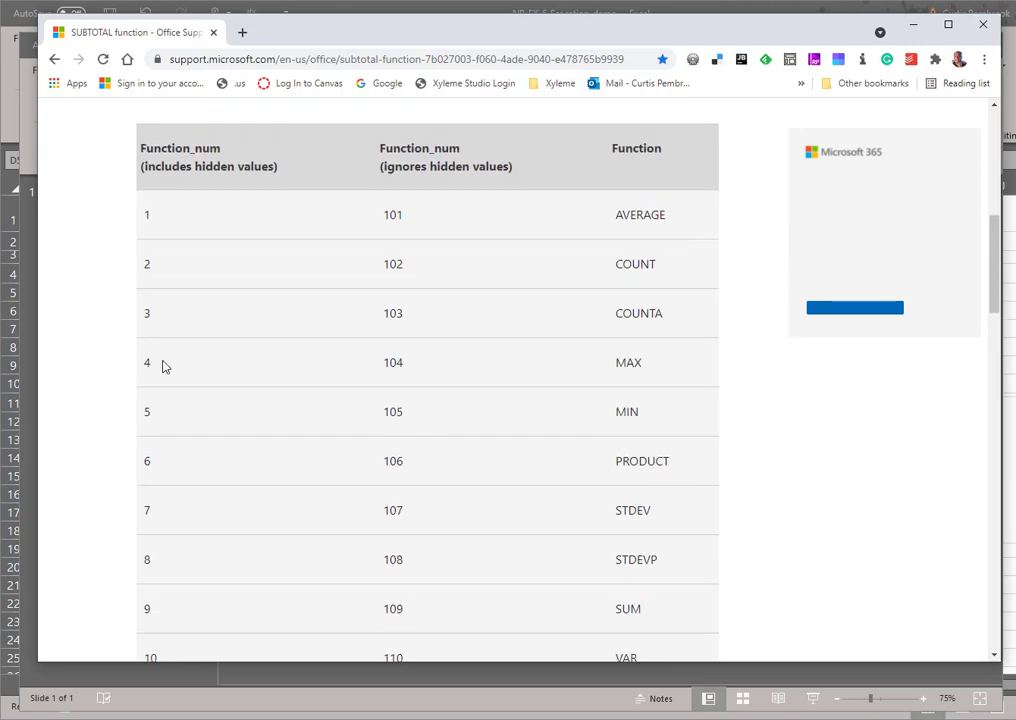
{"action": "scroll", "coordinate": [165, 367], "scroll_direction": "down", "scroll_amount": 1}
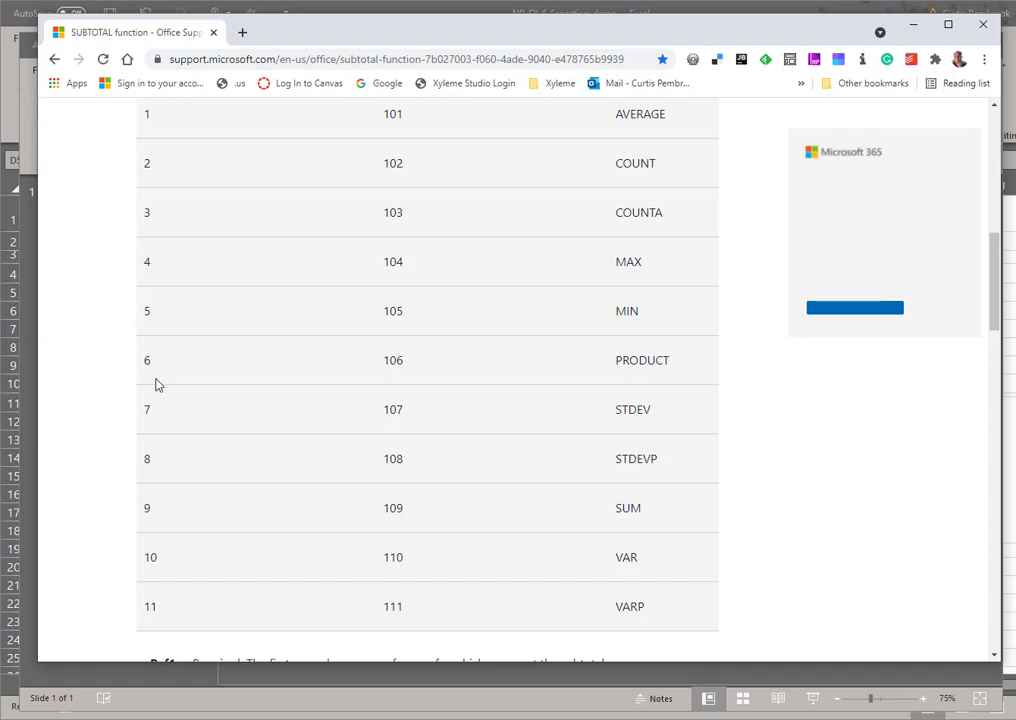
{"action": "scroll", "coordinate": [606, 378], "scroll_direction": "up", "scroll_amount": 2}
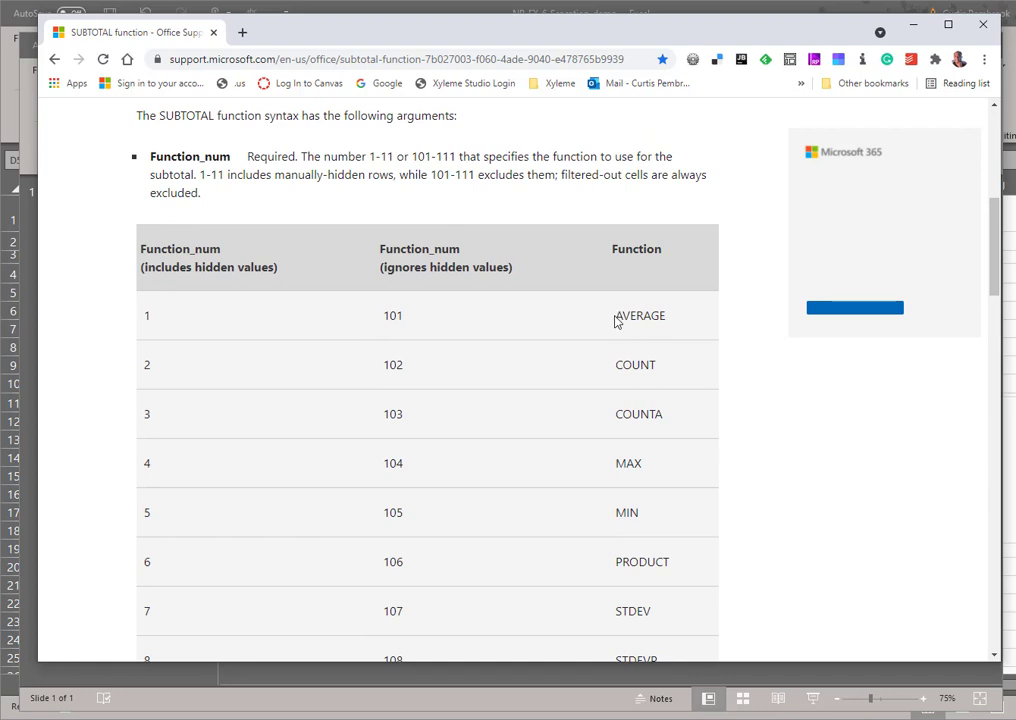
{"action": "left_click_drag", "start_coordinate": [618, 316], "coordinate": [671, 320]}
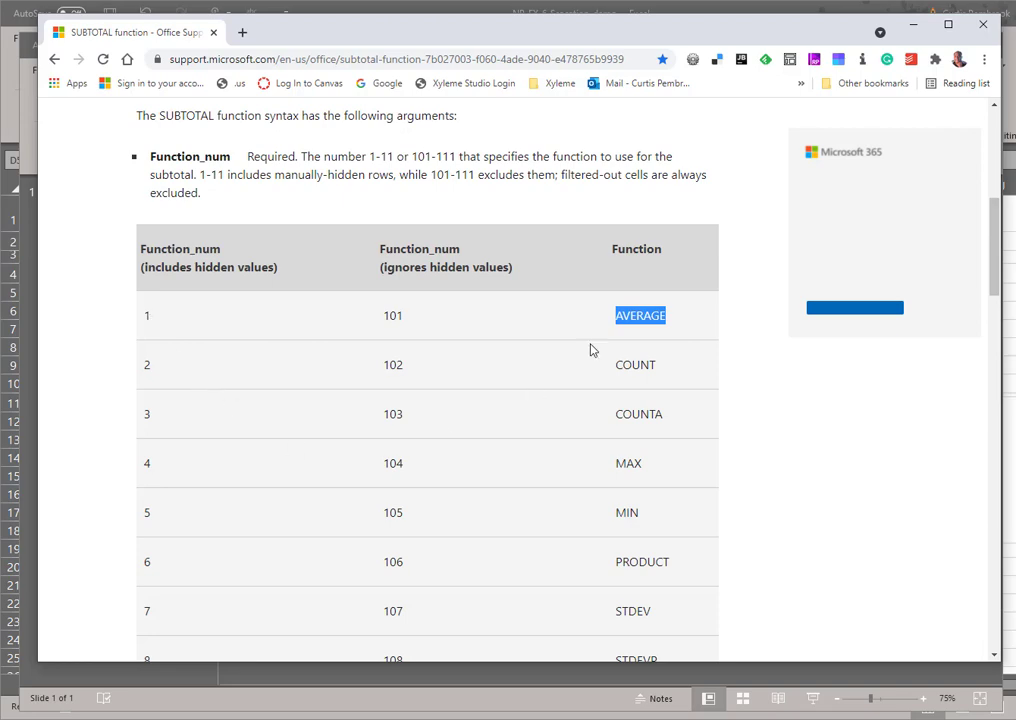
- Put away the SUBTOTAL help page and the PowerPoint formula slide to return to the Report sheet in Excel
{"action": "left_click_drag", "start_coordinate": [779, 35], "coordinate": [776, 151]}
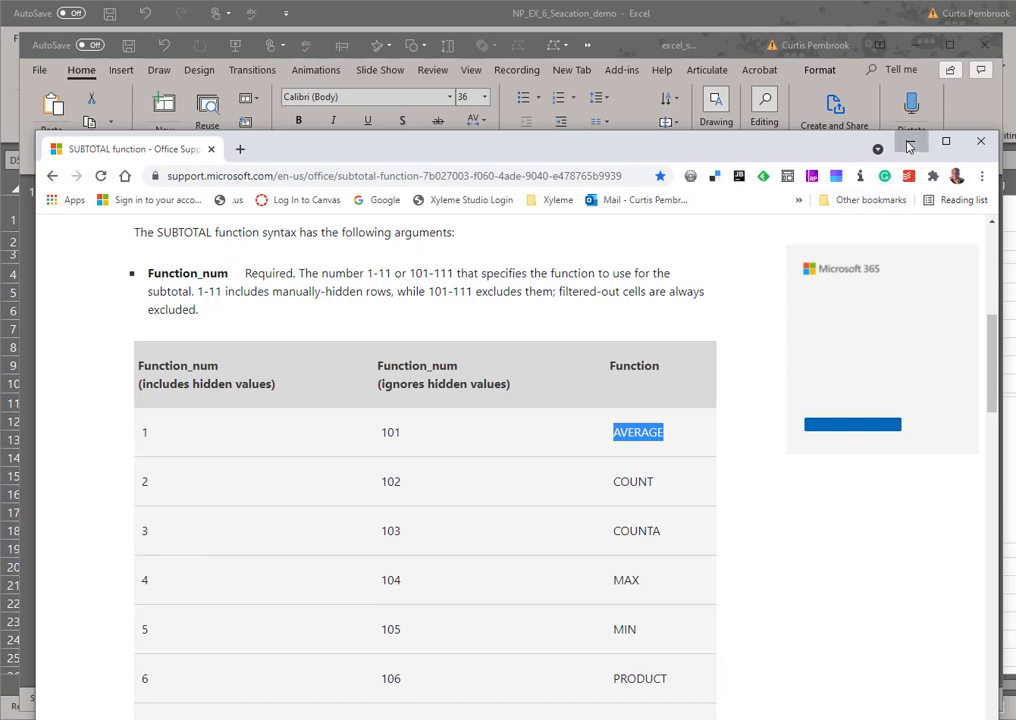
{"action": "left_click", "coordinate": [718, 110]}
{"action": "left_click", "coordinate": [325, 440]}
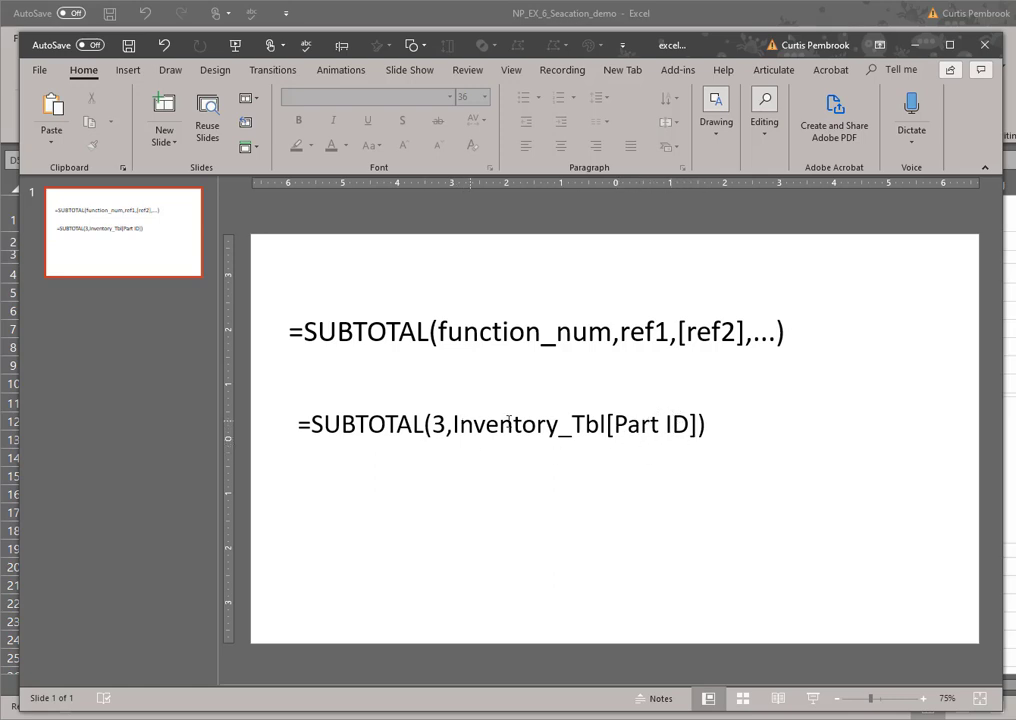
{"action": "right_click", "coordinate": [738, 420]}
{"action": "left_click", "coordinate": [798, 336]}
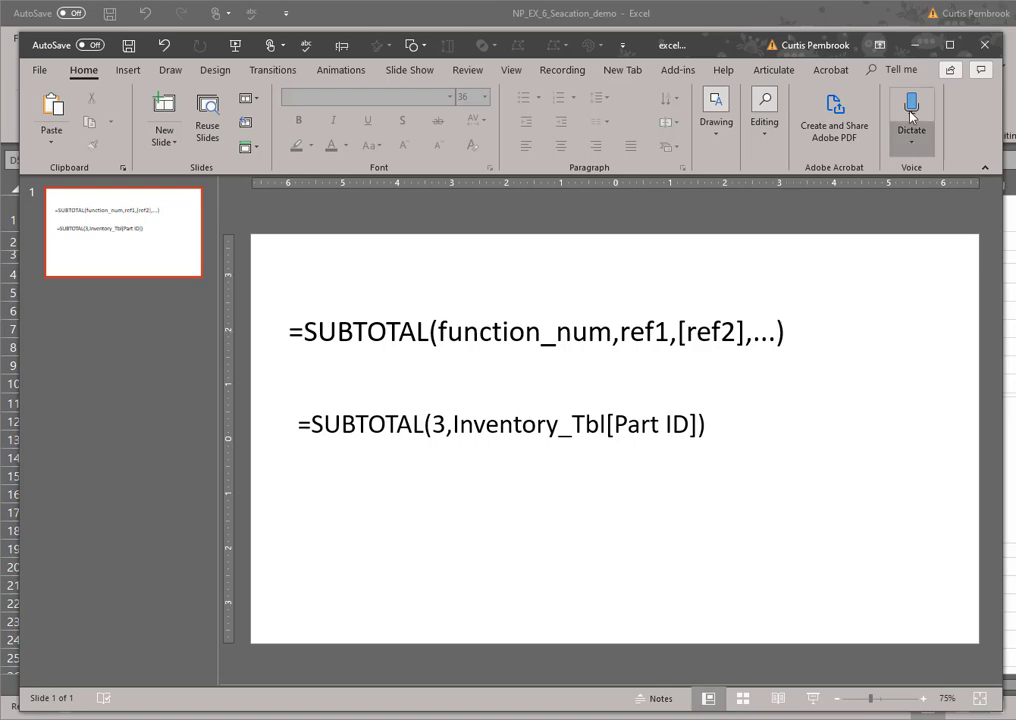
{"action": "left_click", "coordinate": [918, 46]}
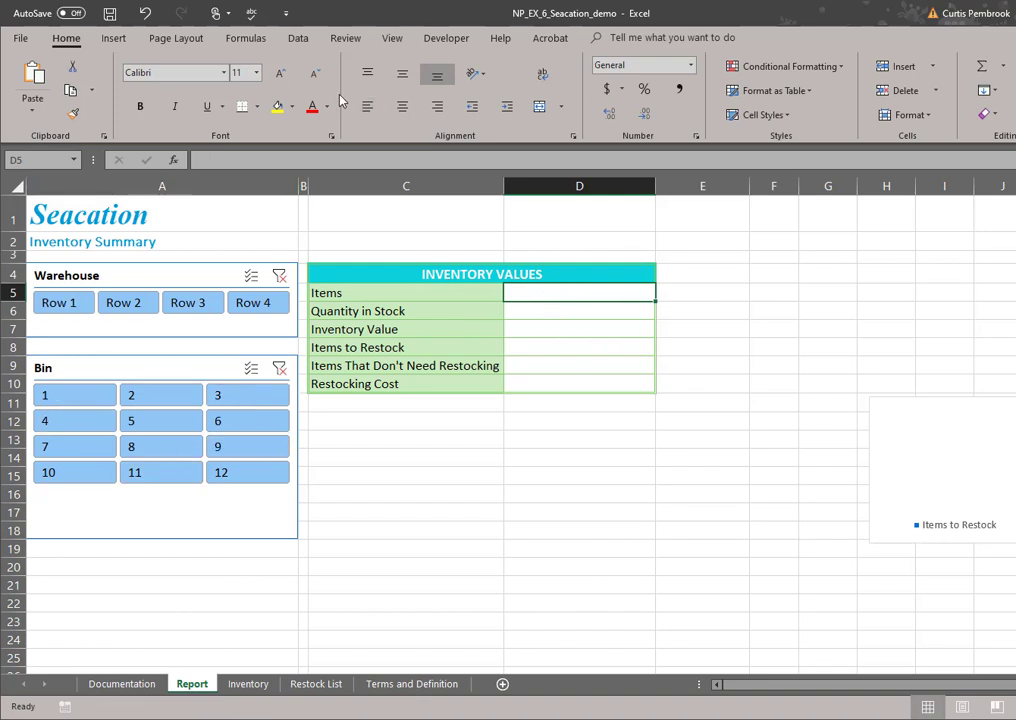
- Insert the SUBTOTAL function in cell D5 beside Items and set its Function_num argument to 3
{"action": "left_click", "coordinate": [250, 40]}
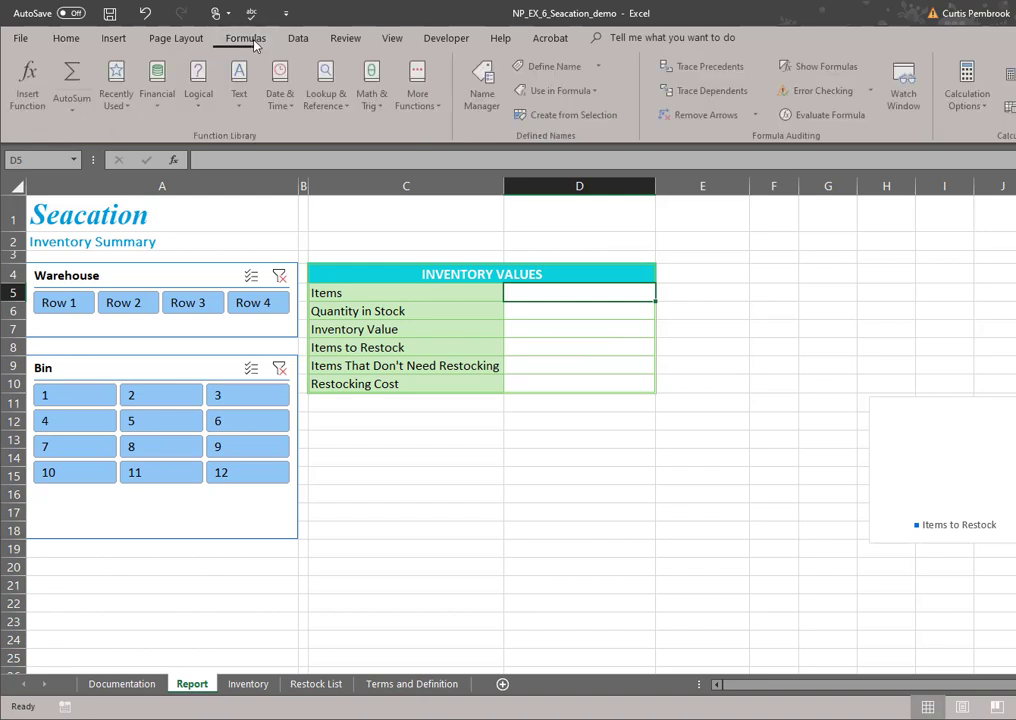
{"action": "left_click", "coordinate": [31, 90]}
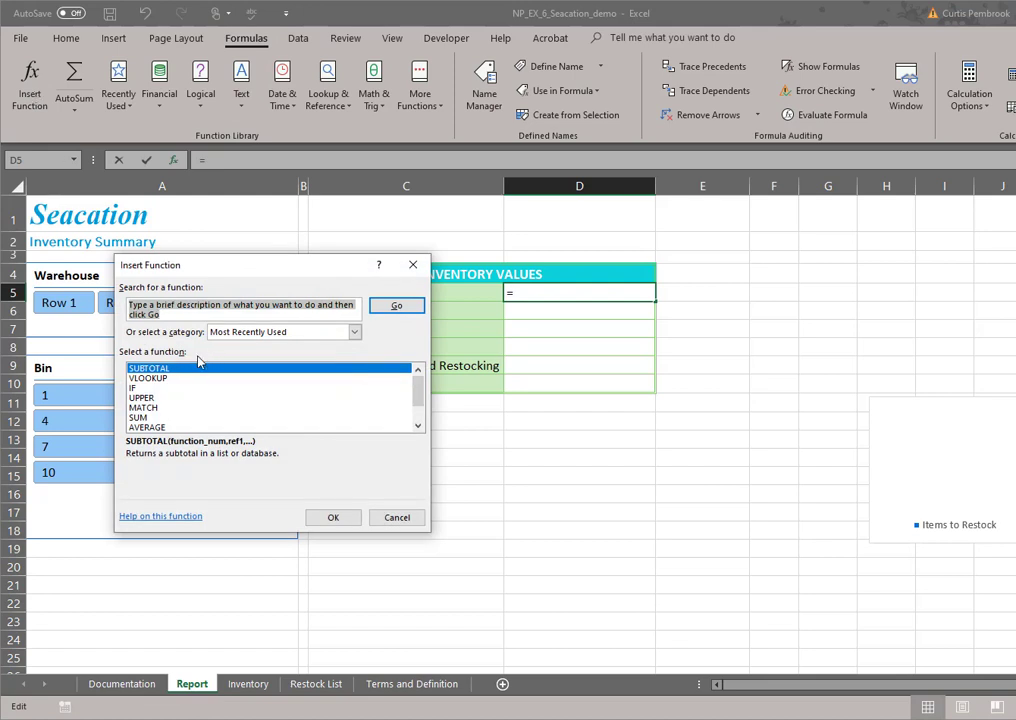
{"action": "left_click_drag", "start_coordinate": [262, 268], "coordinate": [830, 236]}
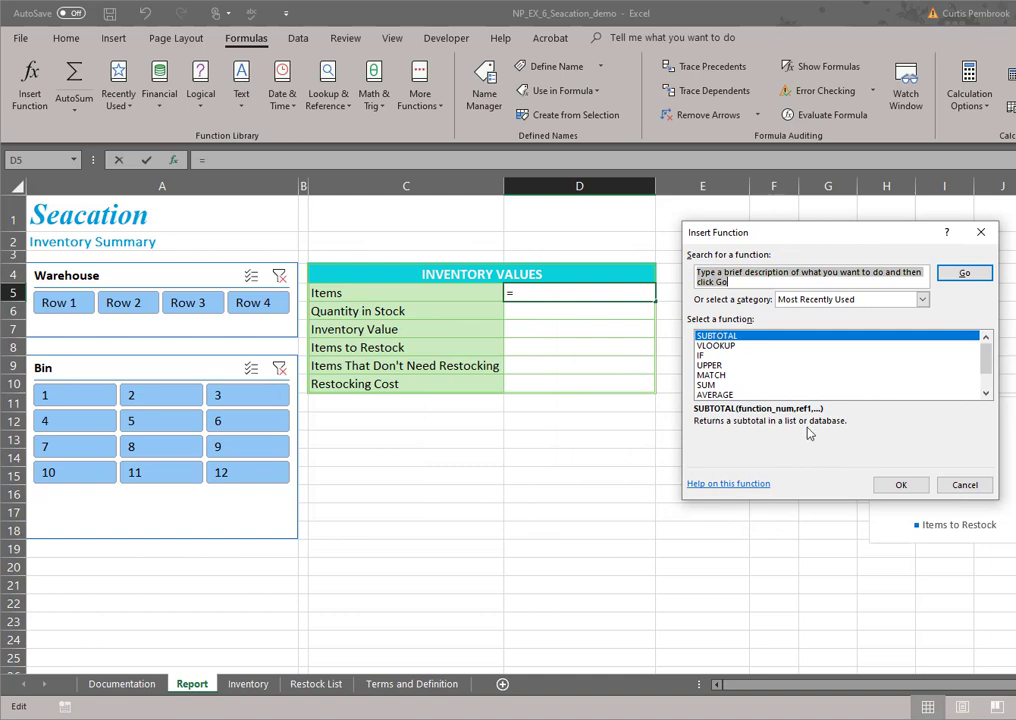
{"action": "left_click", "coordinate": [901, 486]}
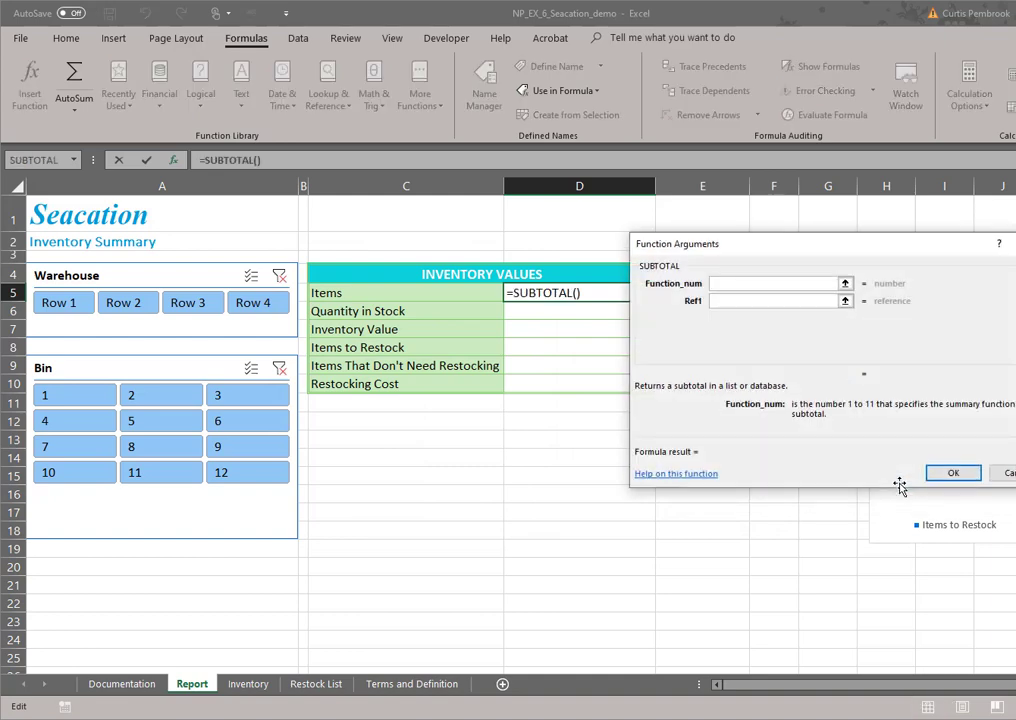
{"action": "left_click_drag", "start_coordinate": [731, 250], "coordinate": [585, 253]}
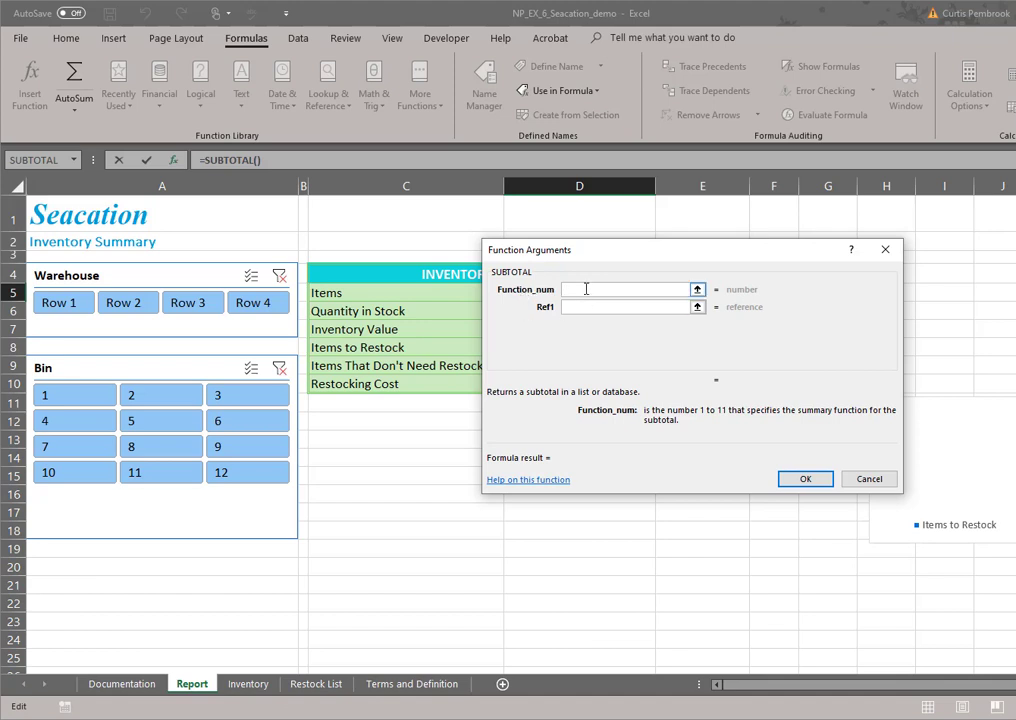
{"action": "type", "text": "3"}
- Set Ref1 to the Part ID column of the Inventory sheet's table and complete the SUBTOTAL function
{"action": "left_click", "coordinate": [618, 309]}
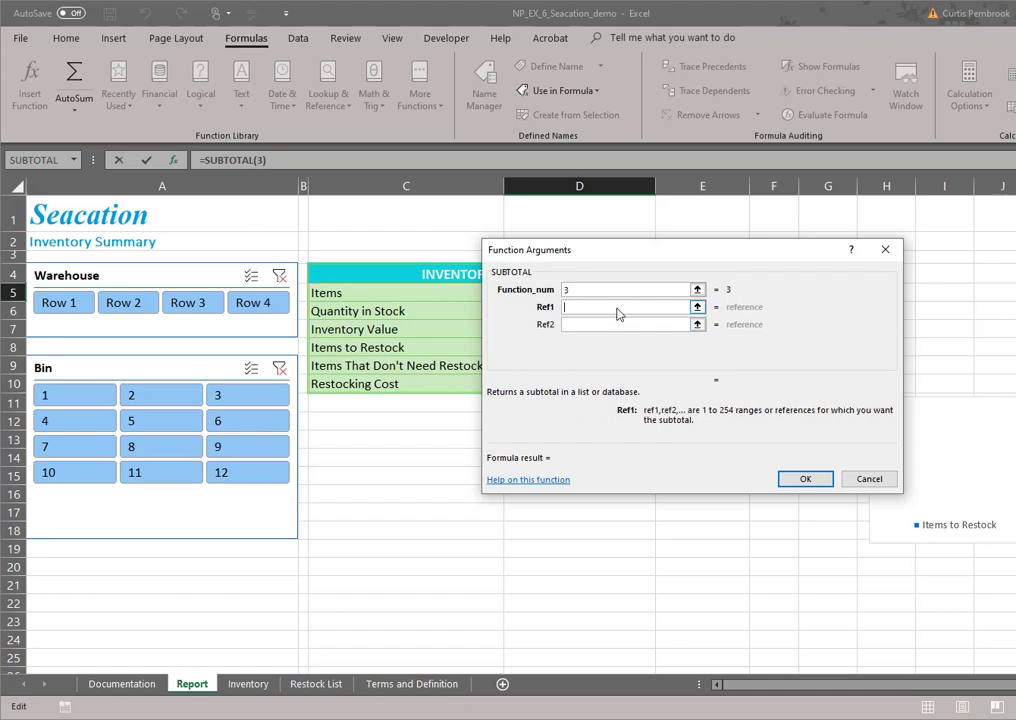
{"action": "left_click", "coordinate": [697, 308]}
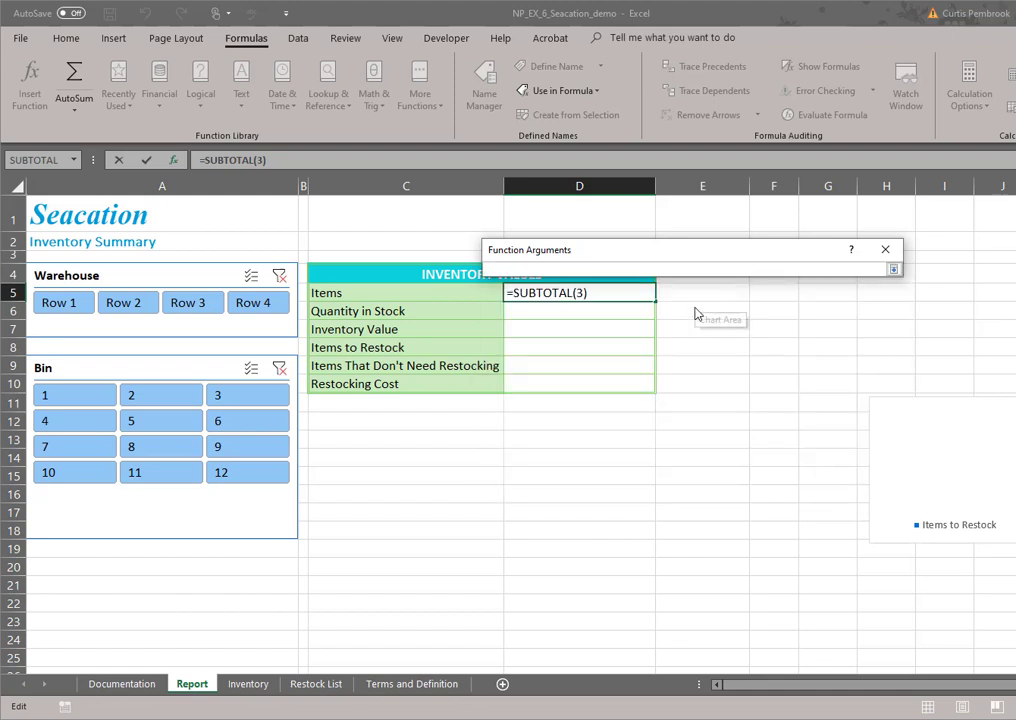
{"action": "left_click", "coordinate": [240, 686]}
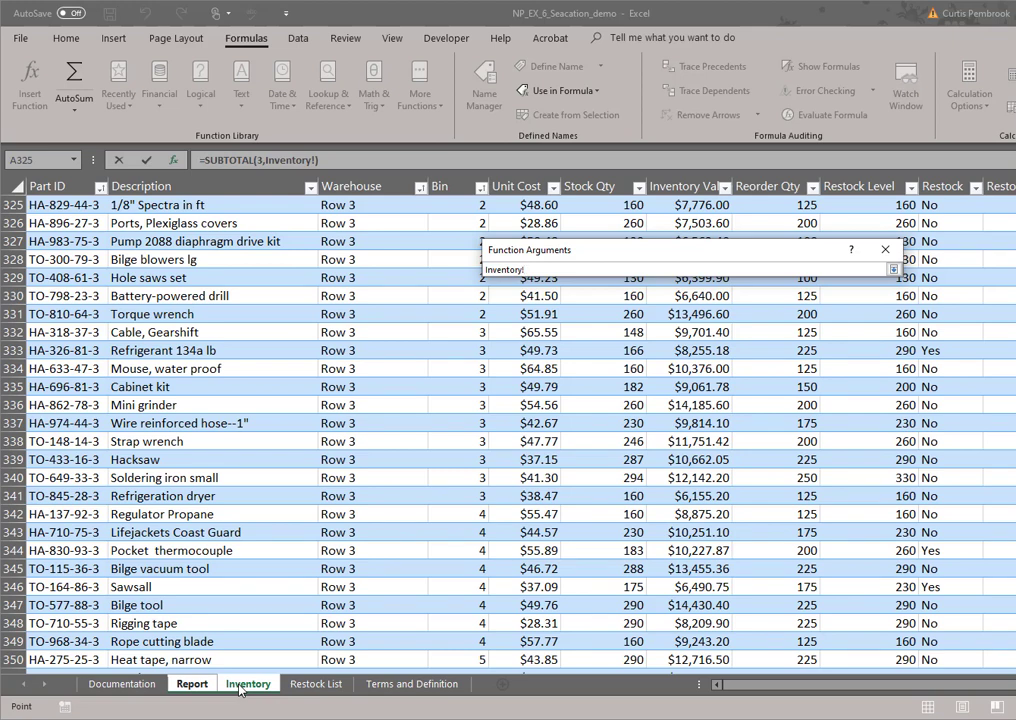
{"action": "left_click", "coordinate": [60, 187]}
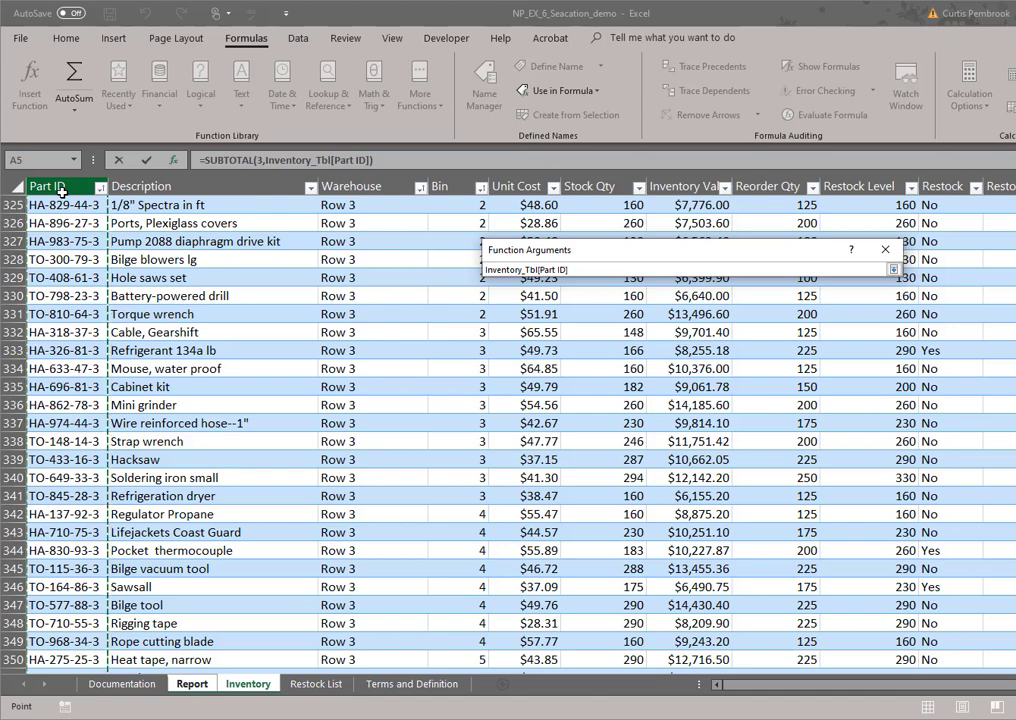
{"action": "left_click", "coordinate": [893, 272]}
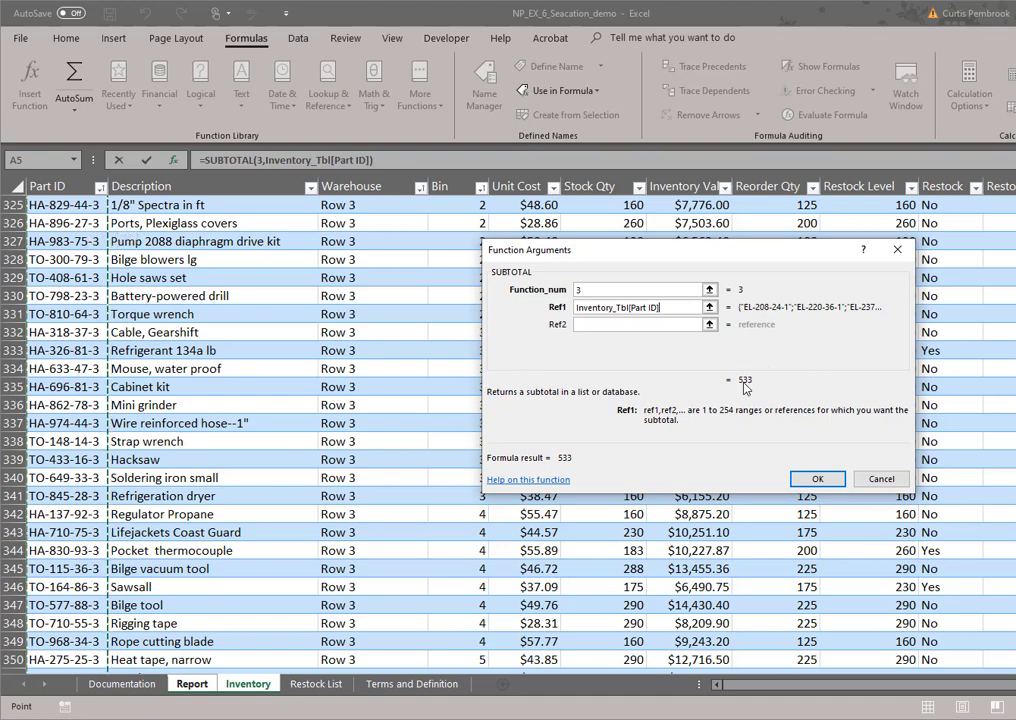
{"action": "left_click", "coordinate": [817, 480]}
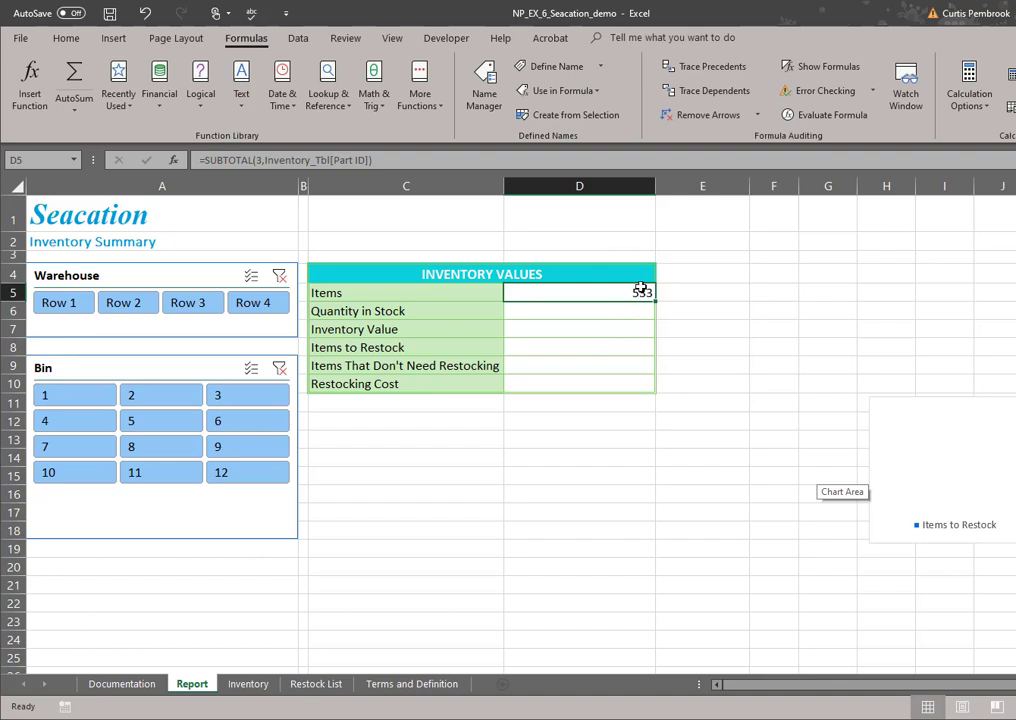
- Delete the SUBTOTAL formula from cell D5
{"action": "left_click_drag", "start_coordinate": [390, 157], "coordinate": [176, 147]}
{"action": "key", "text": "BackSpace"}
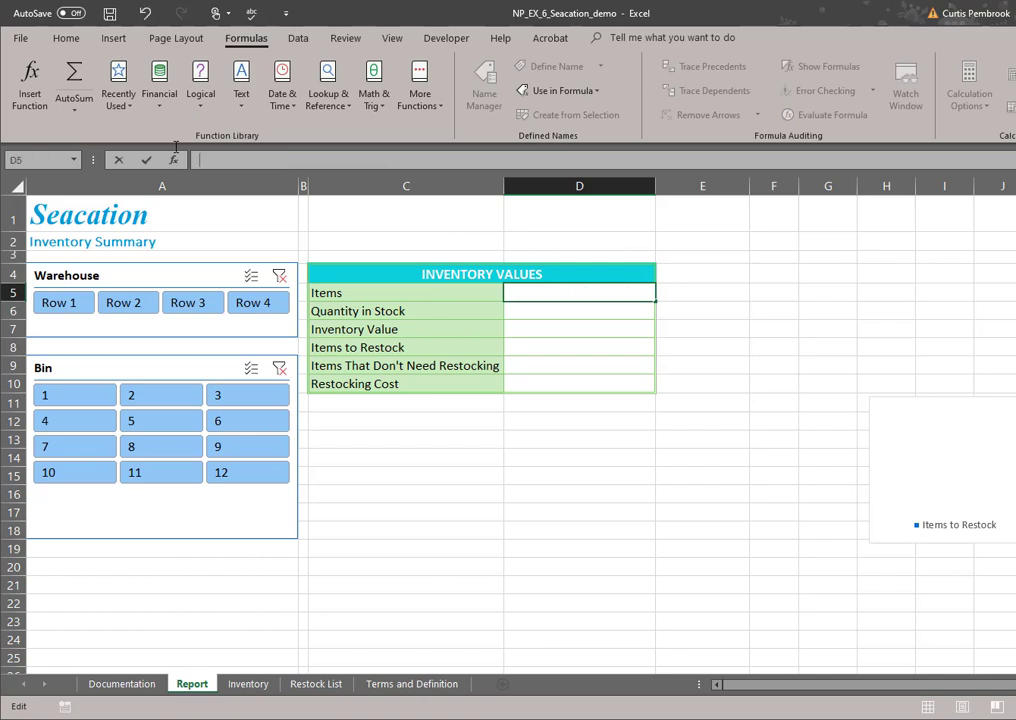
{"action": "left_click", "coordinate": [605, 494]}
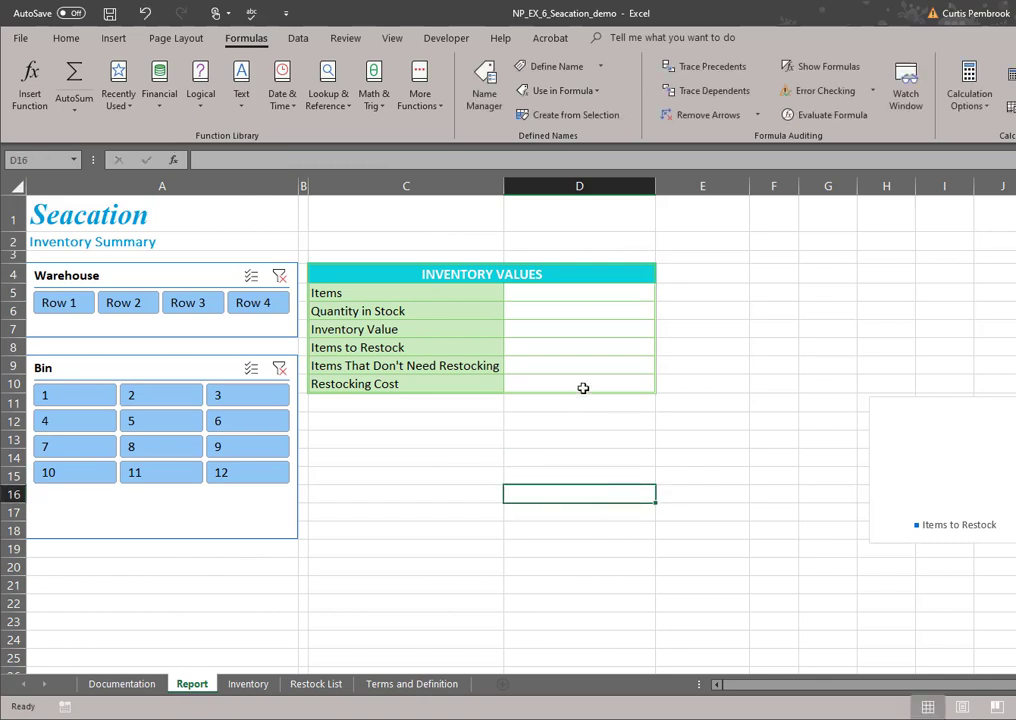
- Write the start of a SUBTOTAL formula directly in cell D5, choosing 3 - COUNTA as the function number
{"action": "left_click", "coordinate": [560, 294]}
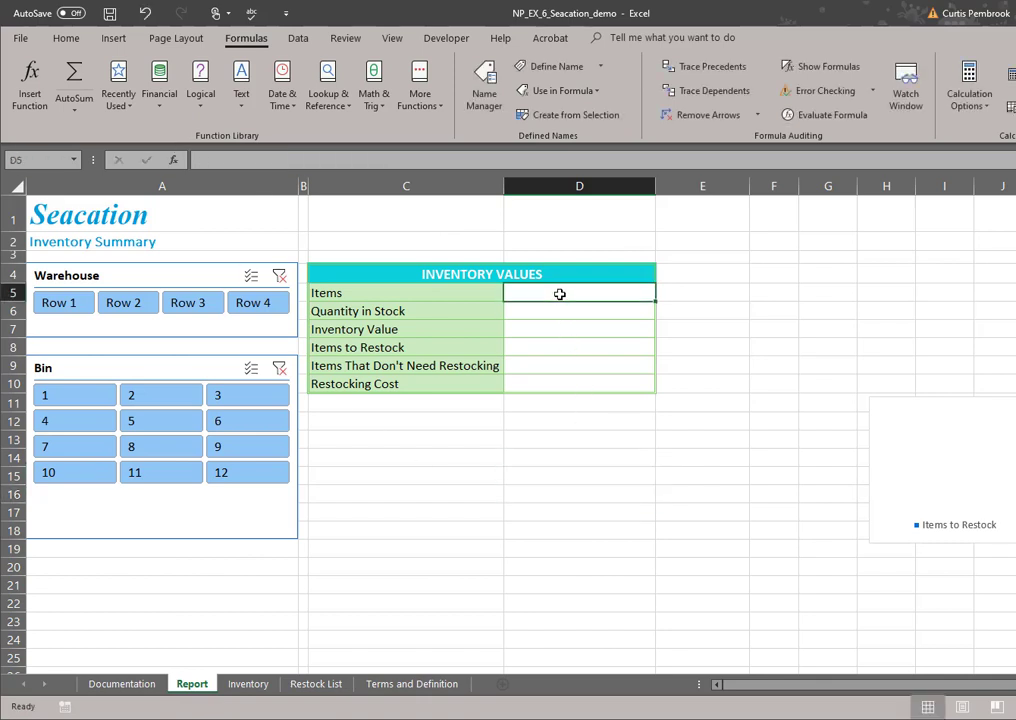
{"action": "type", "text": "=su"}
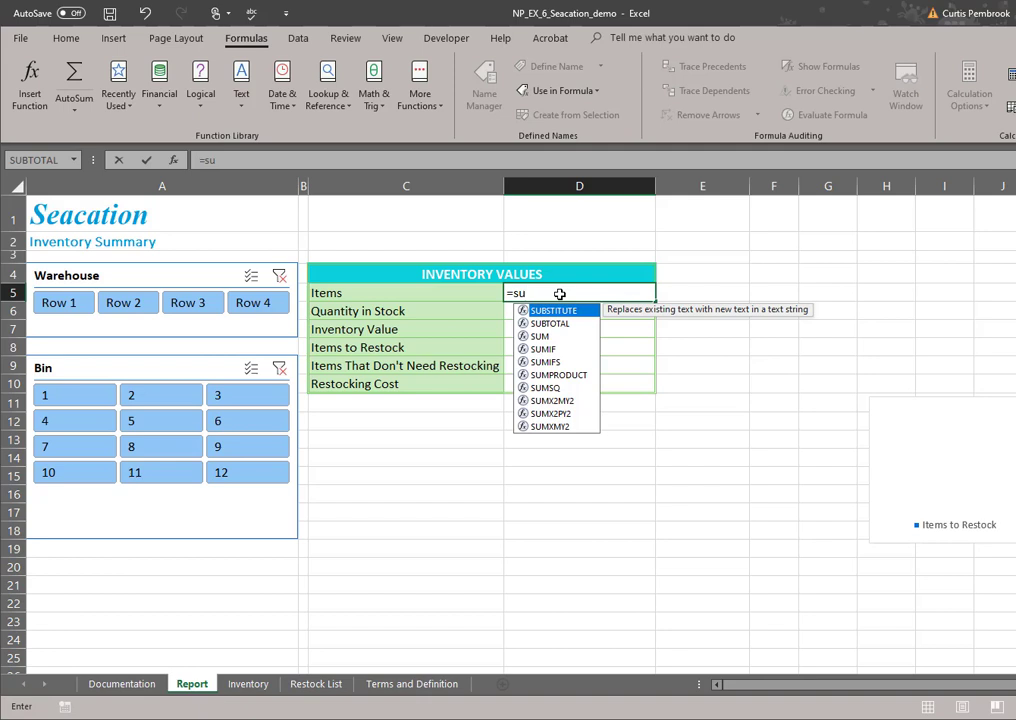
{"action": "left_click", "coordinate": [544, 325]}
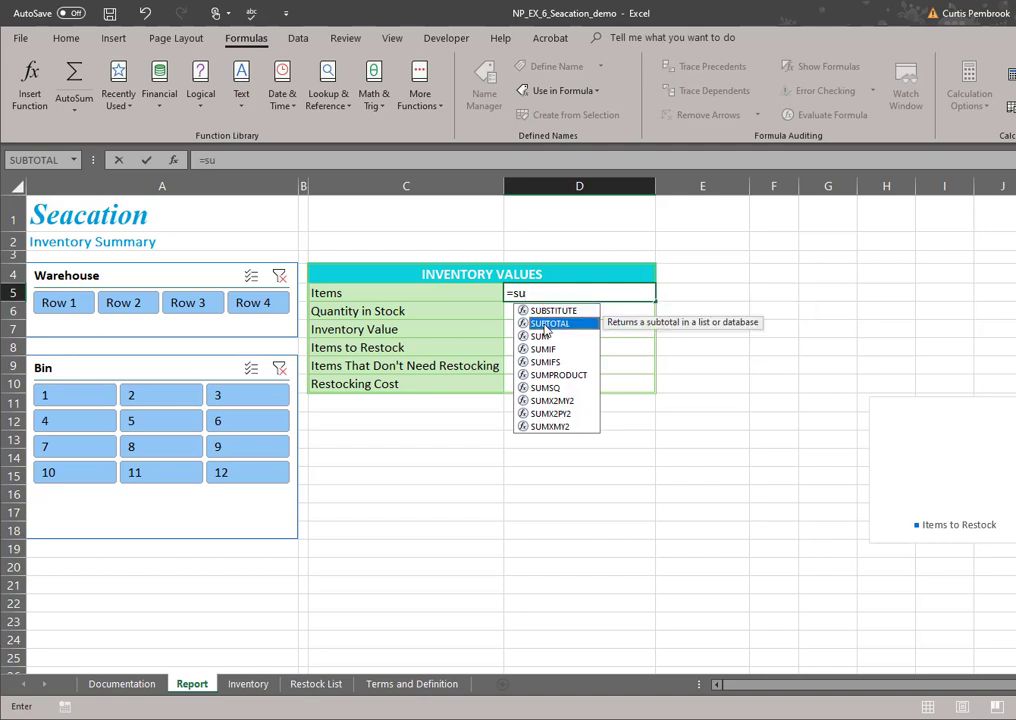
{"action": "double_click", "coordinate": [544, 325]}
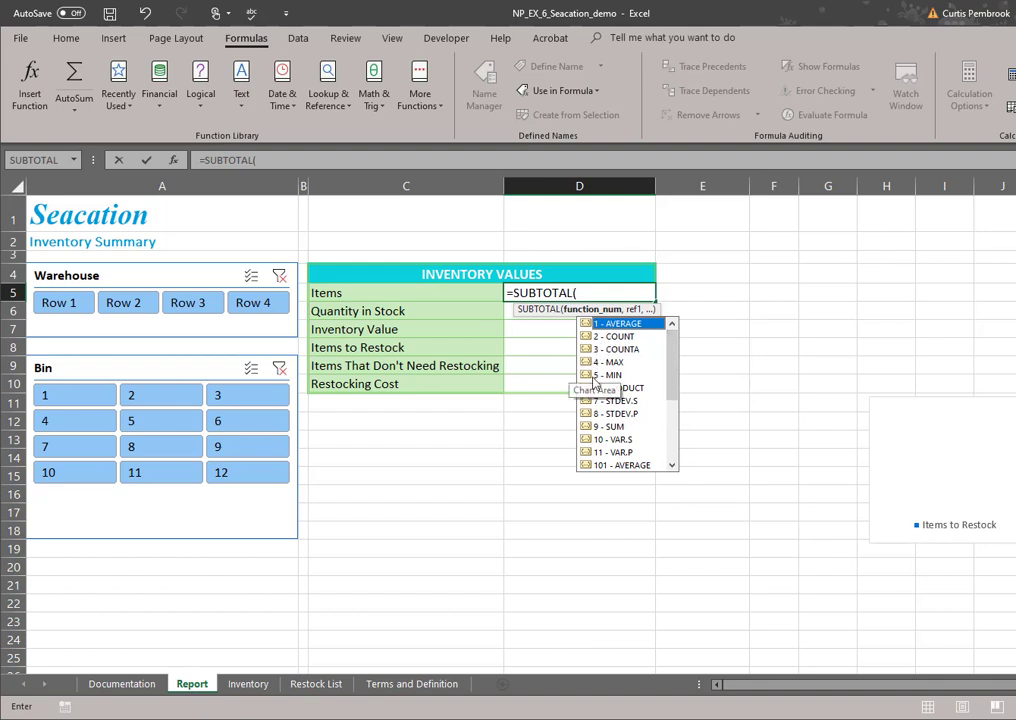
{"action": "left_click", "coordinate": [613, 352]}
{"action": "double_click", "coordinate": [614, 350]}
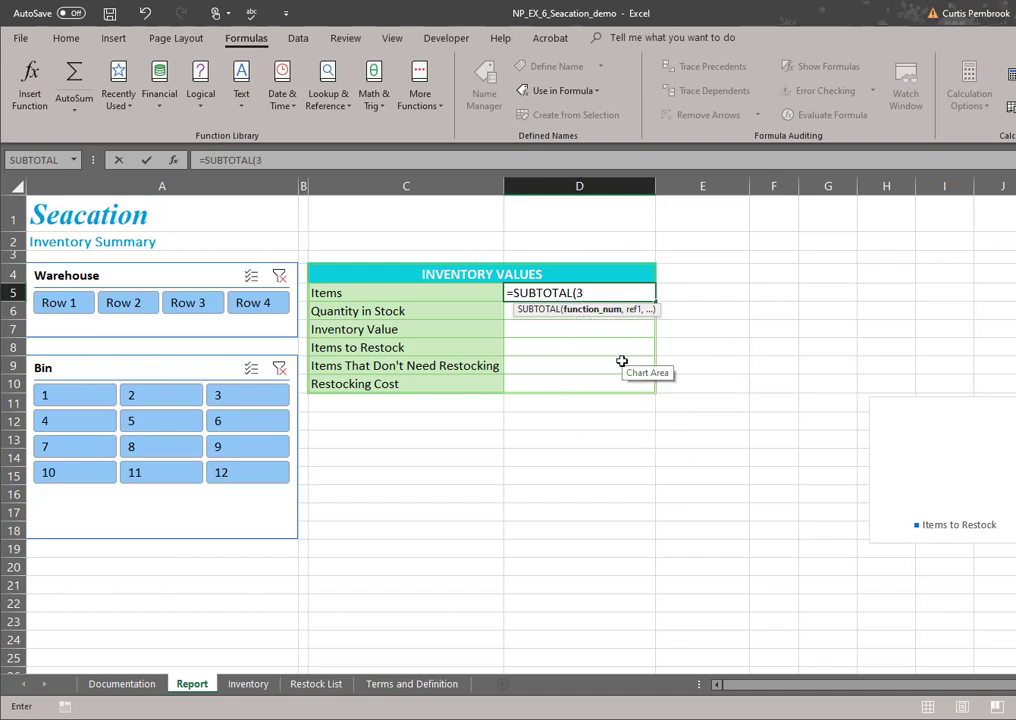
- Complete the SUBTOTAL formula in cell D5 with Inventory_Tbl[Part ID] as the reference and enter it
{"action": "type", "text": ","}
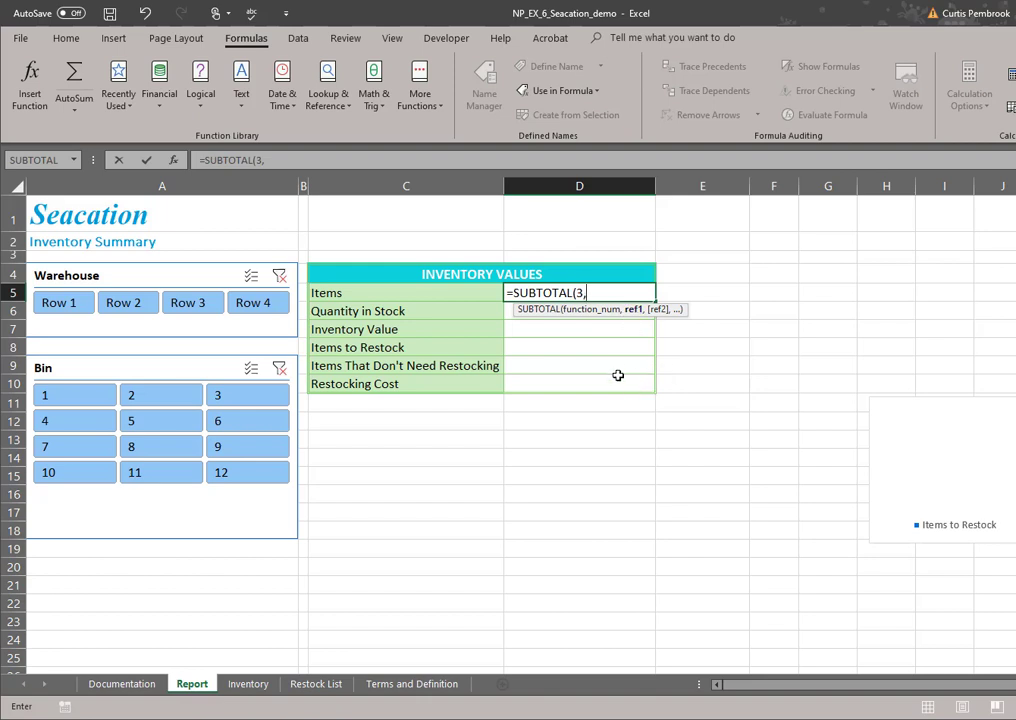
{"action": "left_click", "coordinate": [593, 292]}
{"action": "type", "text": "in"}
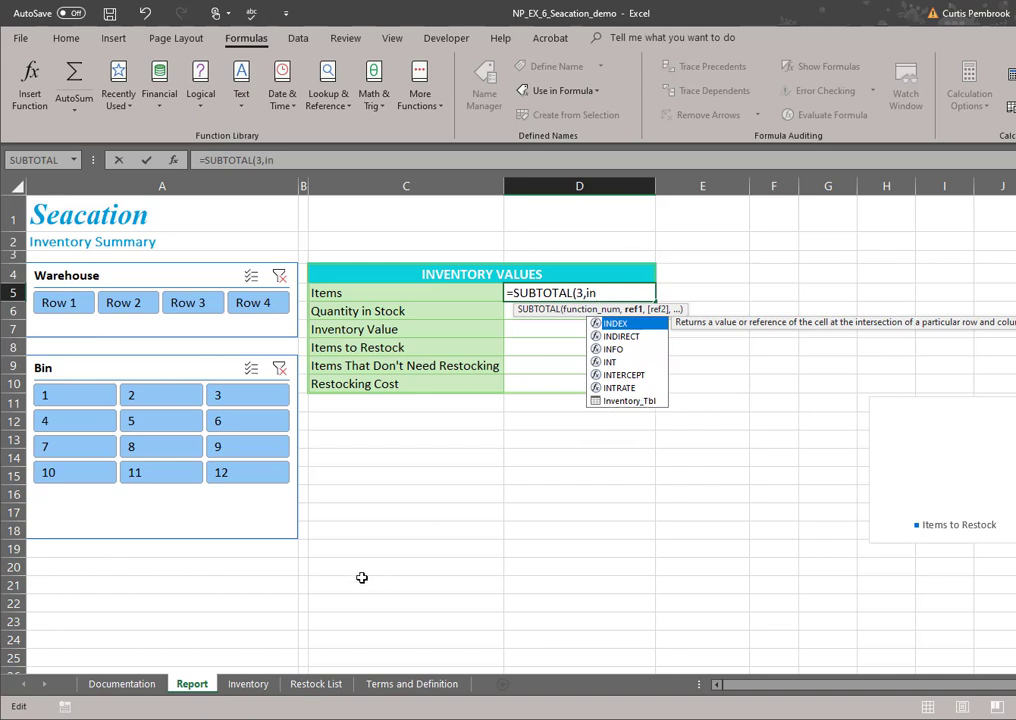
{"action": "left_click", "coordinate": [630, 401]}
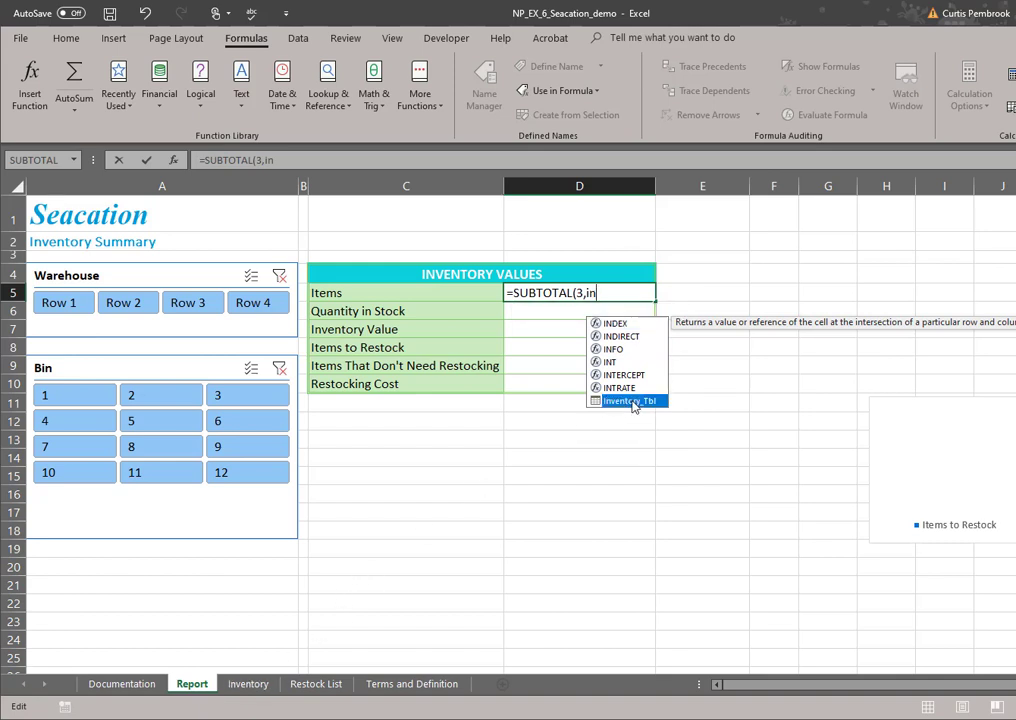
{"action": "double_click", "coordinate": [630, 401]}
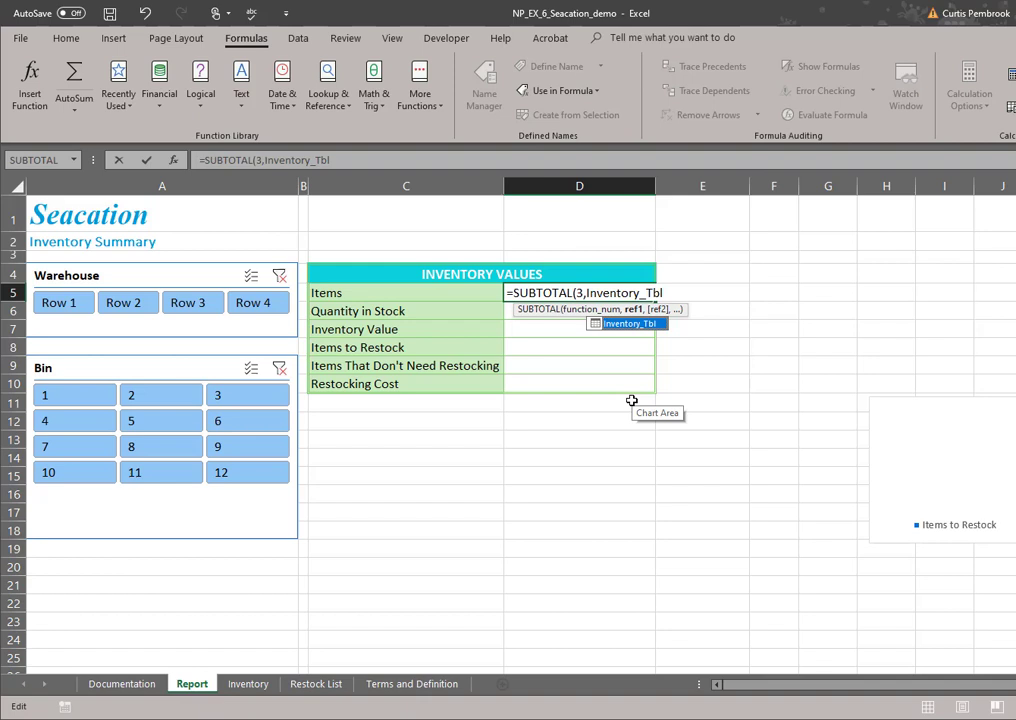
{"action": "type", "text": "["}
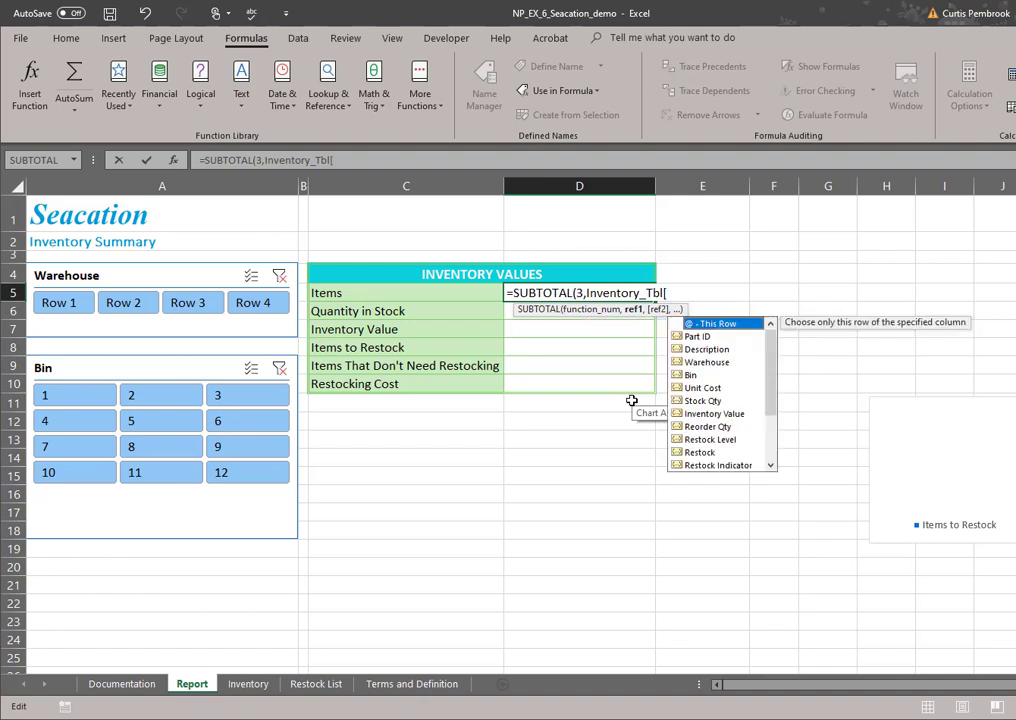
{"action": "double_click", "coordinate": [697, 338]}
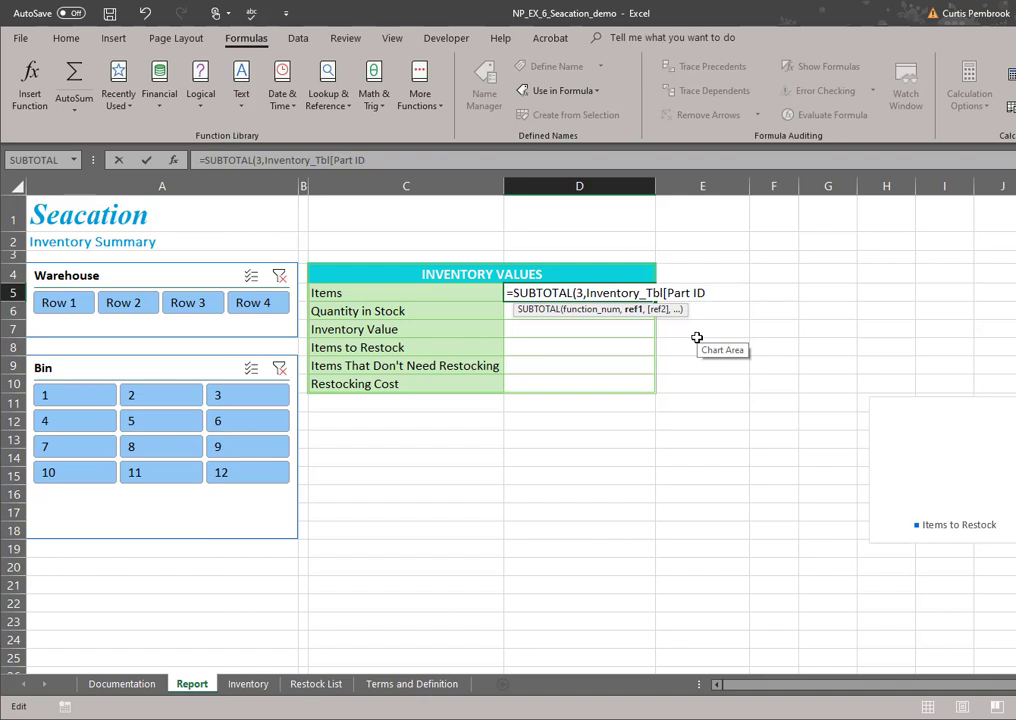
{"action": "type", "text": "])"}
{"action": "key", "text": "Return"}
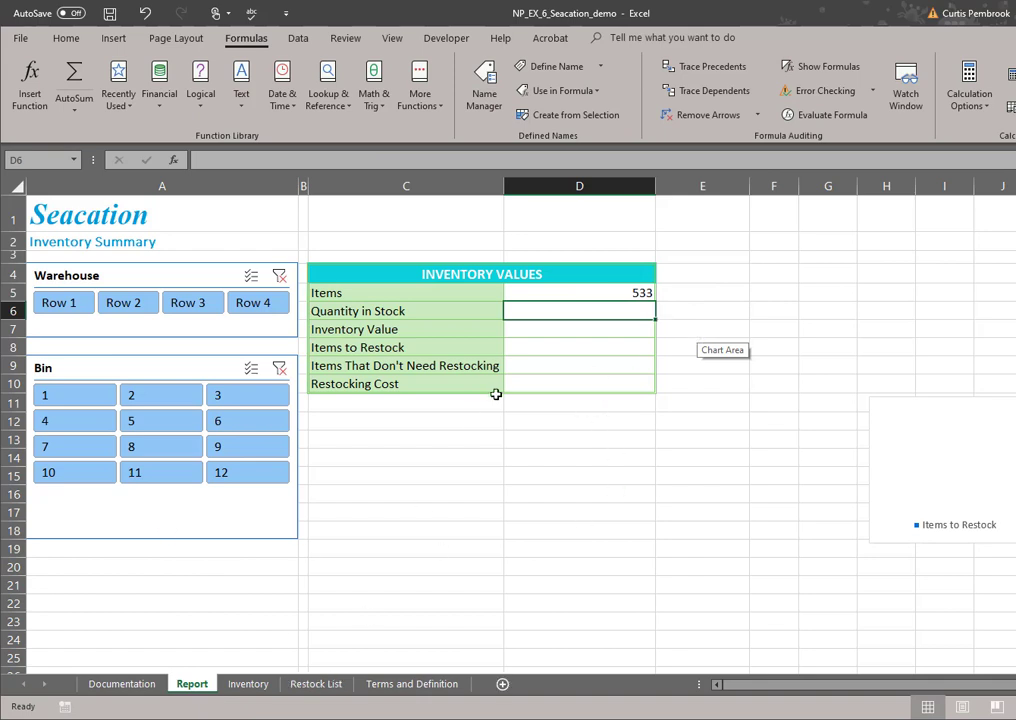
- Add a Total Row at the end of the table on the Inventory sheet
{"action": "left_click", "coordinate": [262, 686]}
{"action": "scroll", "coordinate": [295, 540], "scroll_direction": "down", "scroll_amount": 20}
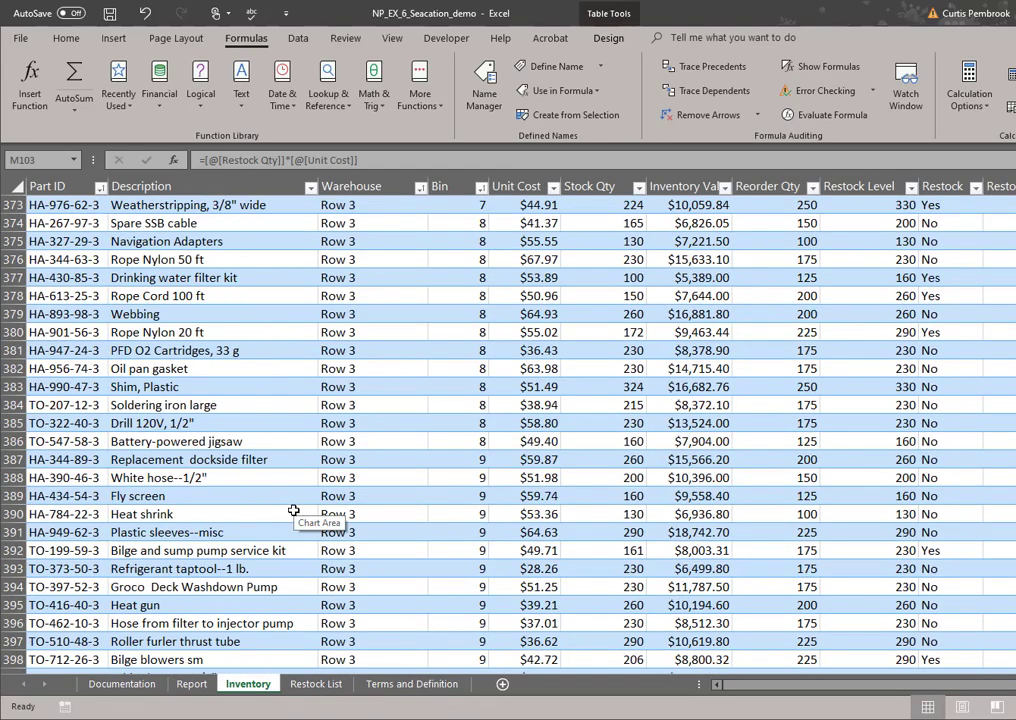
{"action": "scroll", "coordinate": [293, 513], "scroll_direction": "down", "scroll_amount": 20}
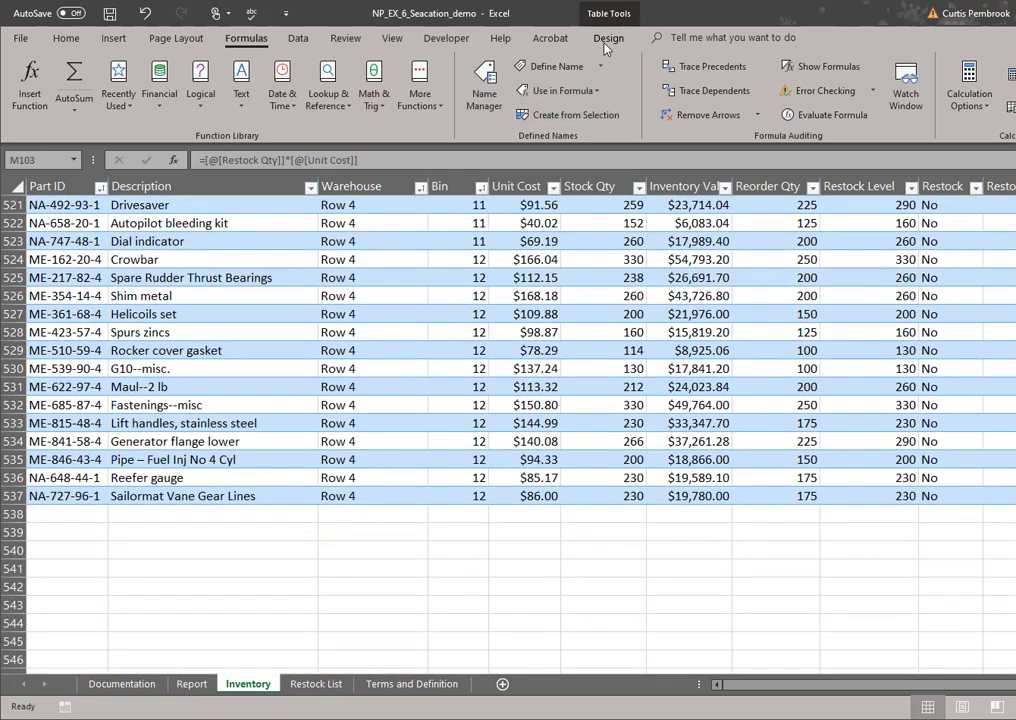
{"action": "left_click", "coordinate": [610, 37]}
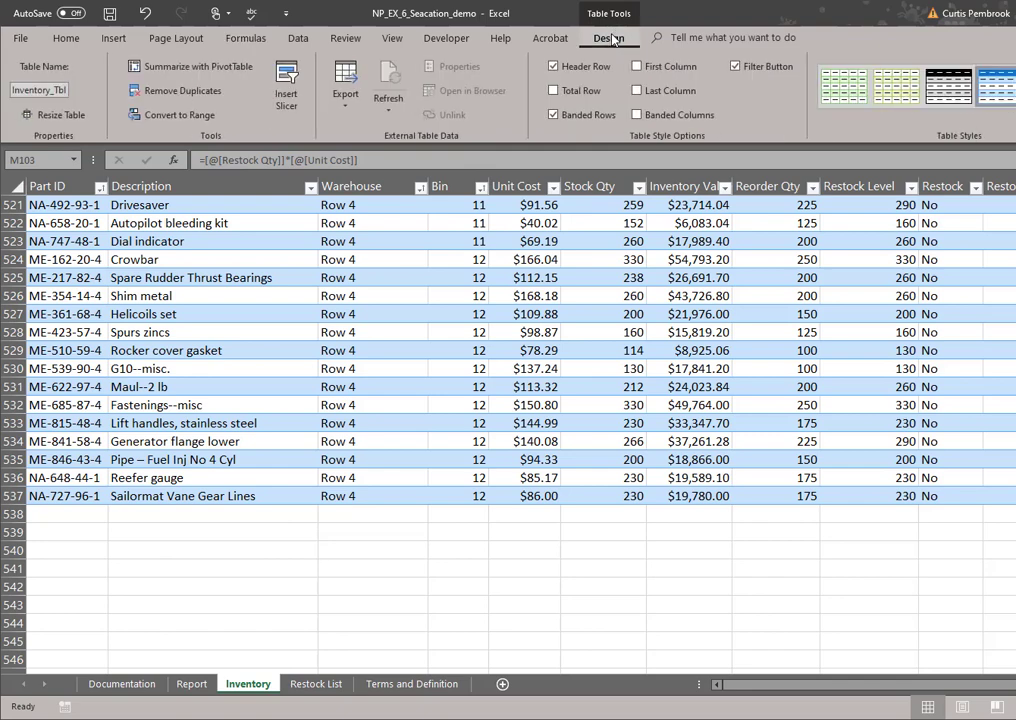
{"action": "left_click", "coordinate": [558, 92]}
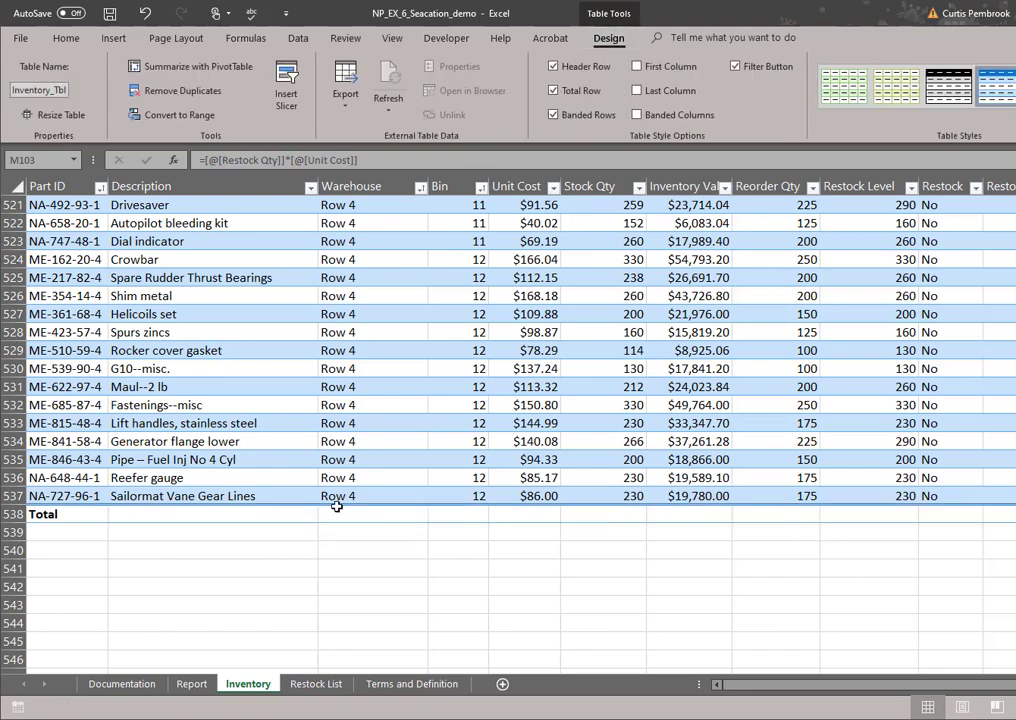
- Open the list of summary functions for the Unit Cost column's cell in the Total row
{"action": "left_click", "coordinate": [520, 513]}
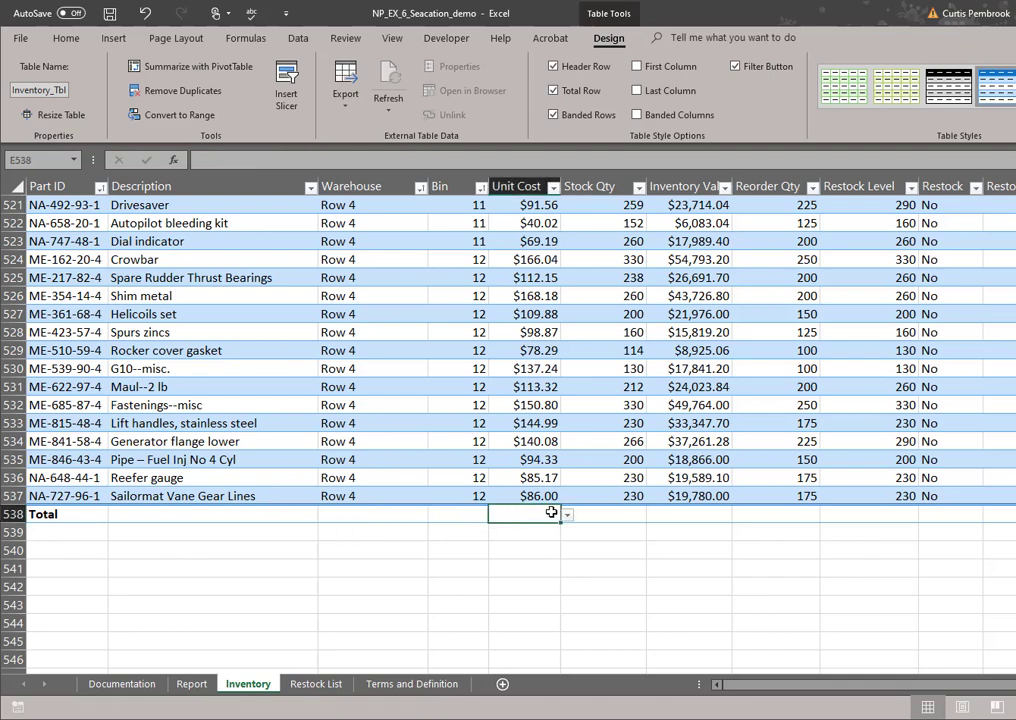
{"action": "left_click", "coordinate": [566, 516]}
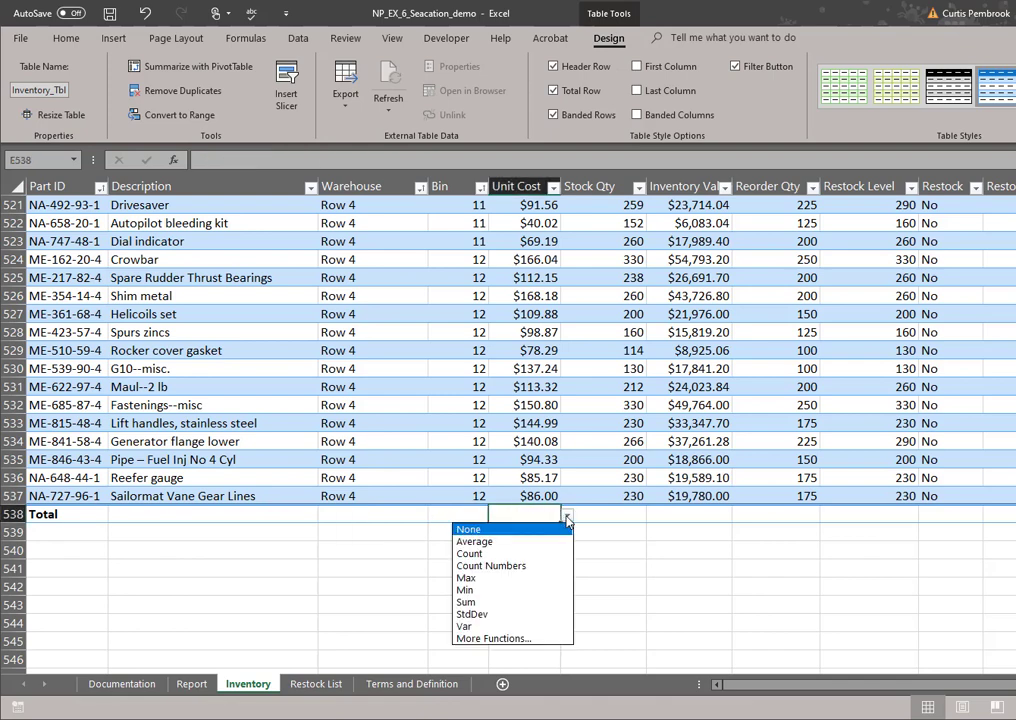